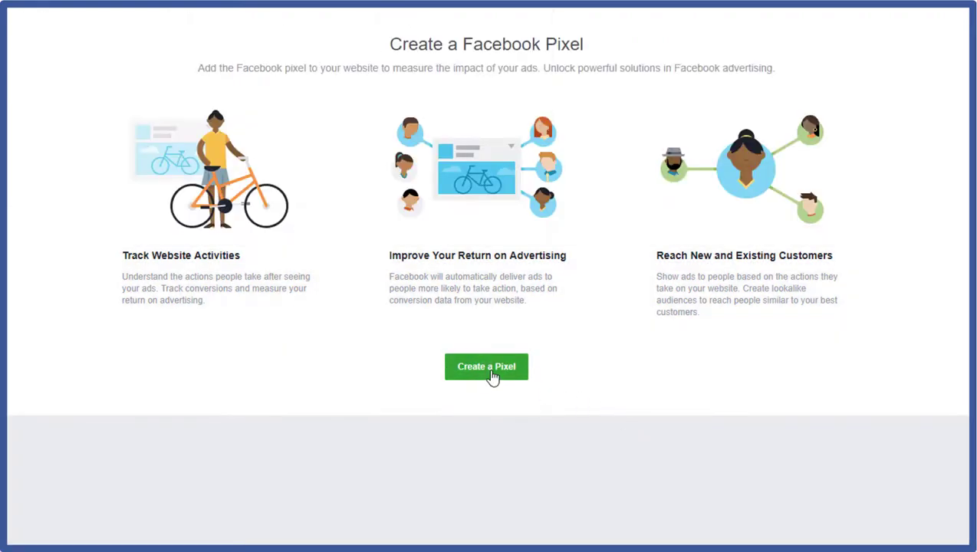
Start a new pixel, replace its default name with the business name, and create it
left_click(492, 374)
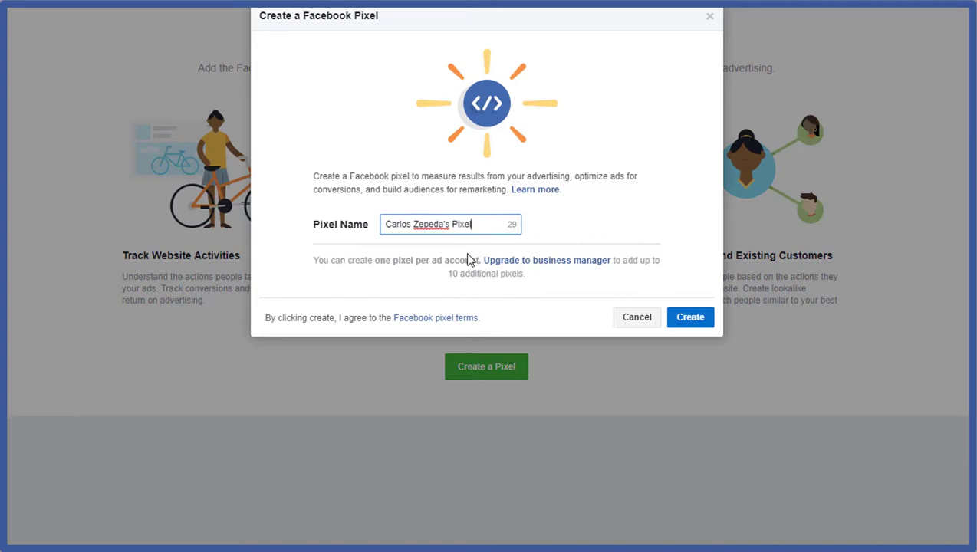
key("ctrl+a")
type("Zepeda Media Pixel")
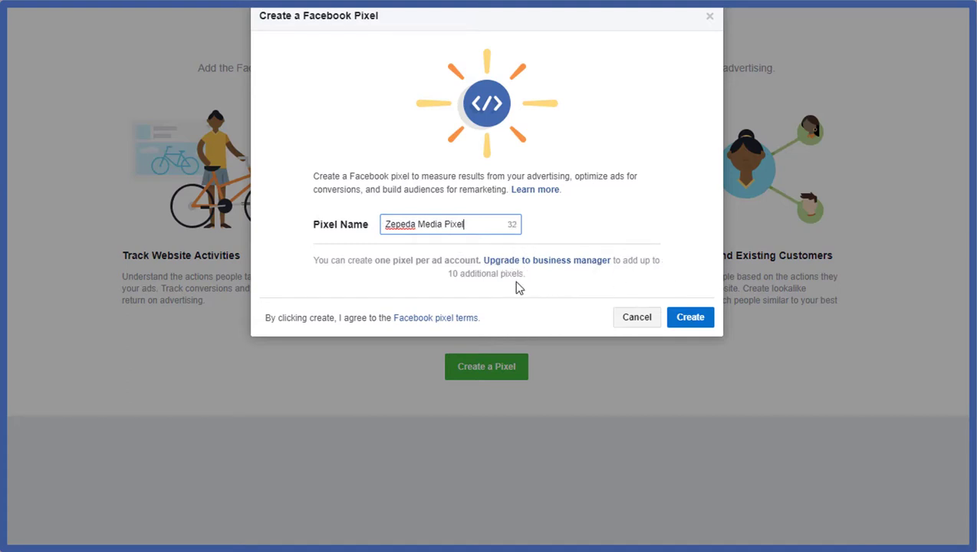
left_click(702, 320)
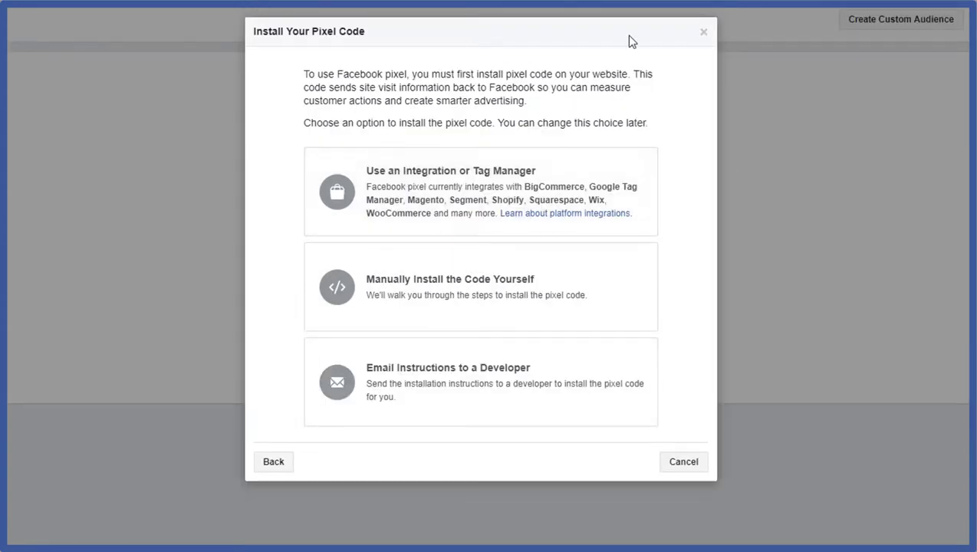
left_click(625, 168)
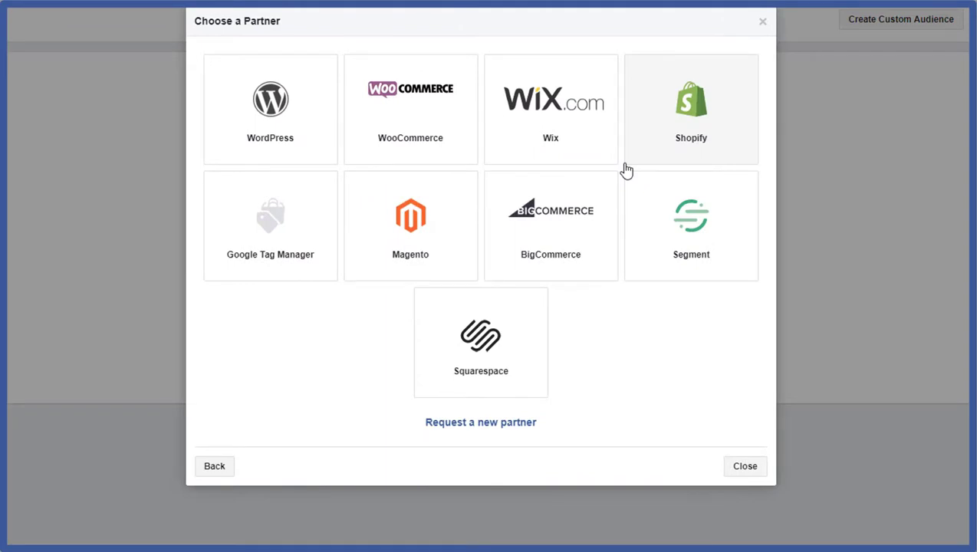
left_click(414, 108)
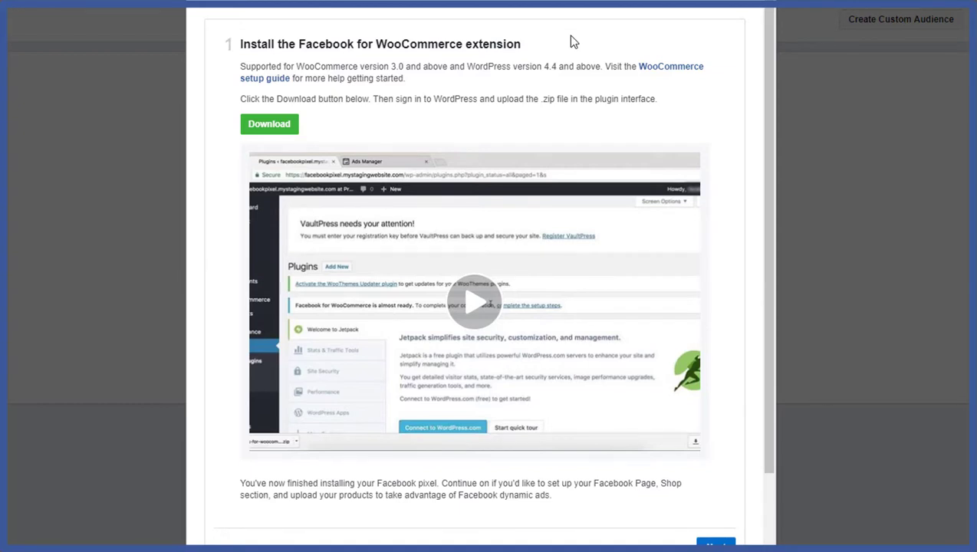
left_click(474, 302)
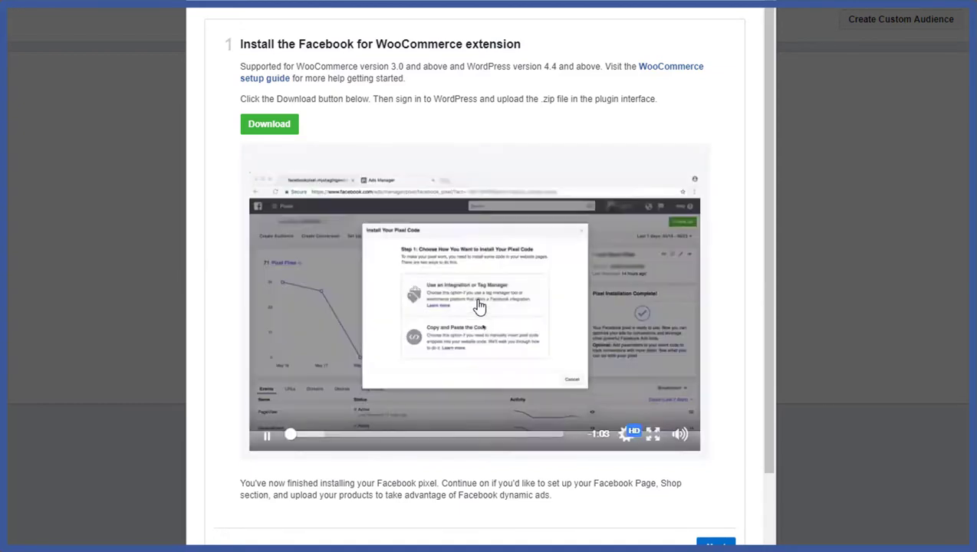
left_click(371, 433)
scroll(450, 470, "down", 7)
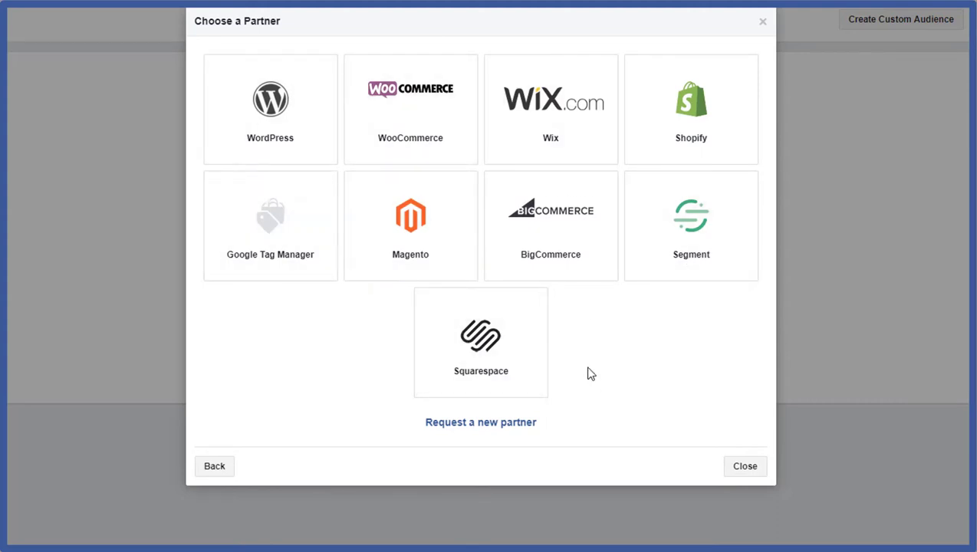
left_click(217, 468)
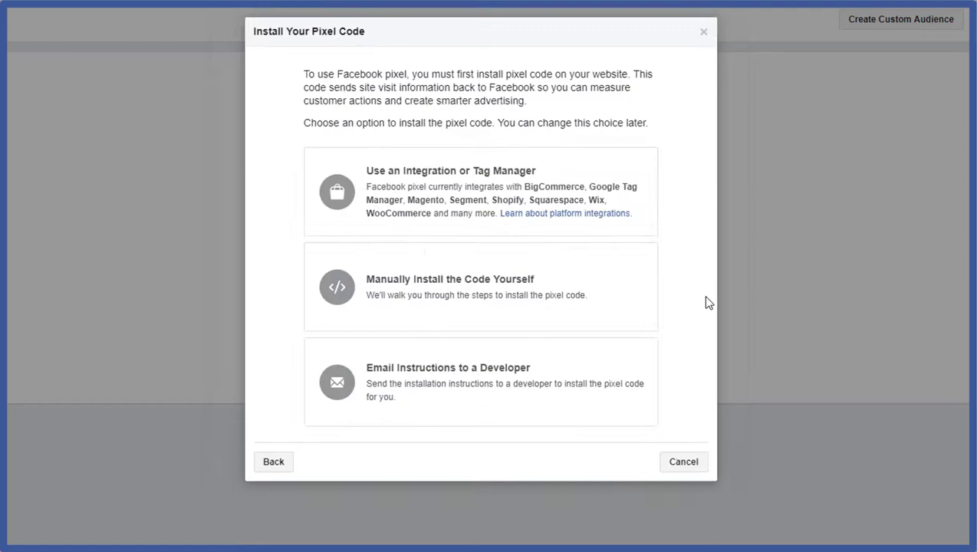
Choose manual installation and copy the pixel's base code to the clipboard
left_click(608, 278)
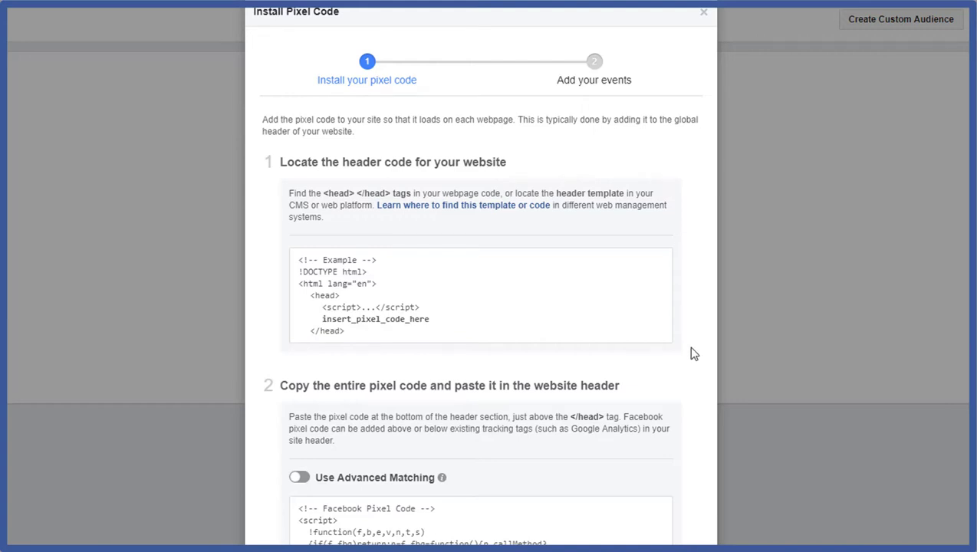
scroll(691, 349, "down", 3)
mouse_move(436, 366)
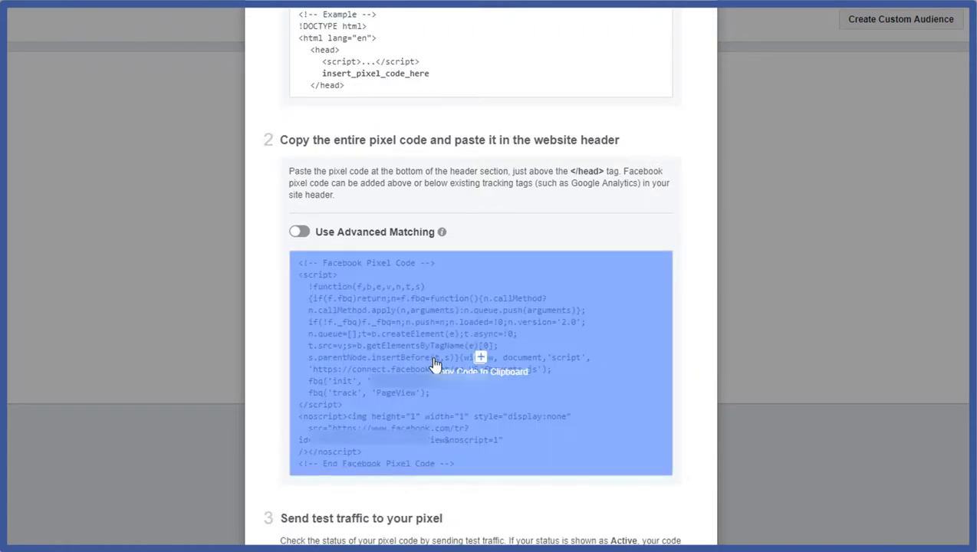
left_click(434, 330)
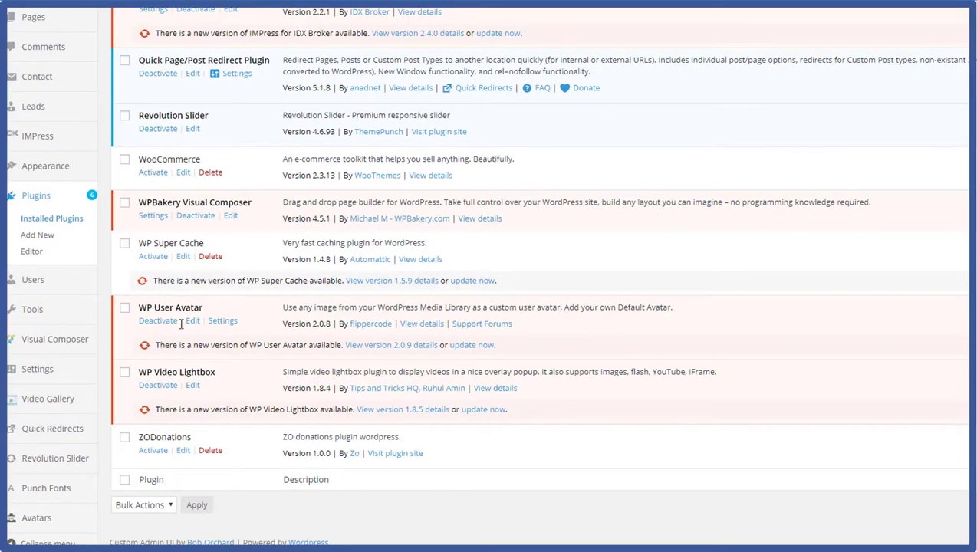
Open the theme's header.php template in the WordPress theme editor
mouse_move(31, 164)
left_click(122, 299)
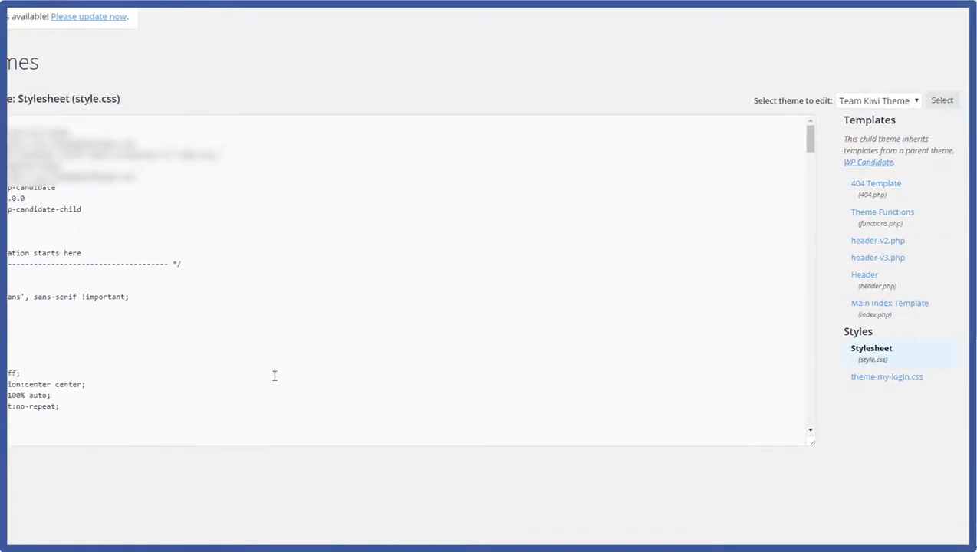
left_click(865, 276)
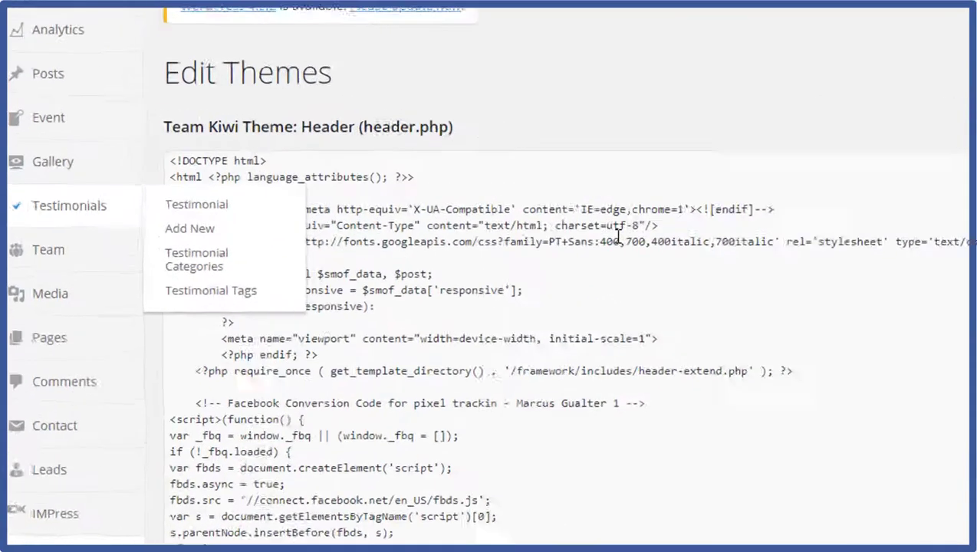
Locate the <head> and </head> tags and place the cursor at </head>
left_click_drag(363, 320, 434, 320)
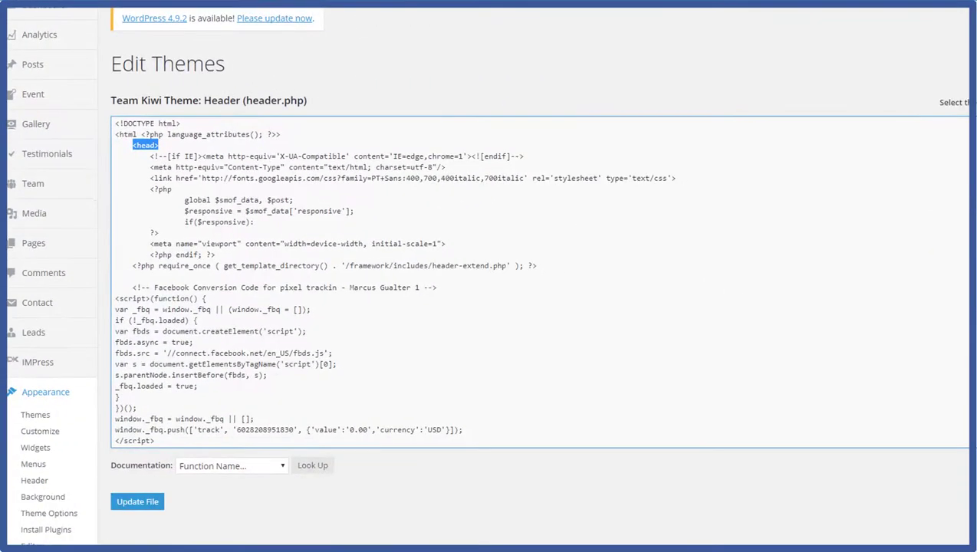
scroll(540, 280, "down", 5)
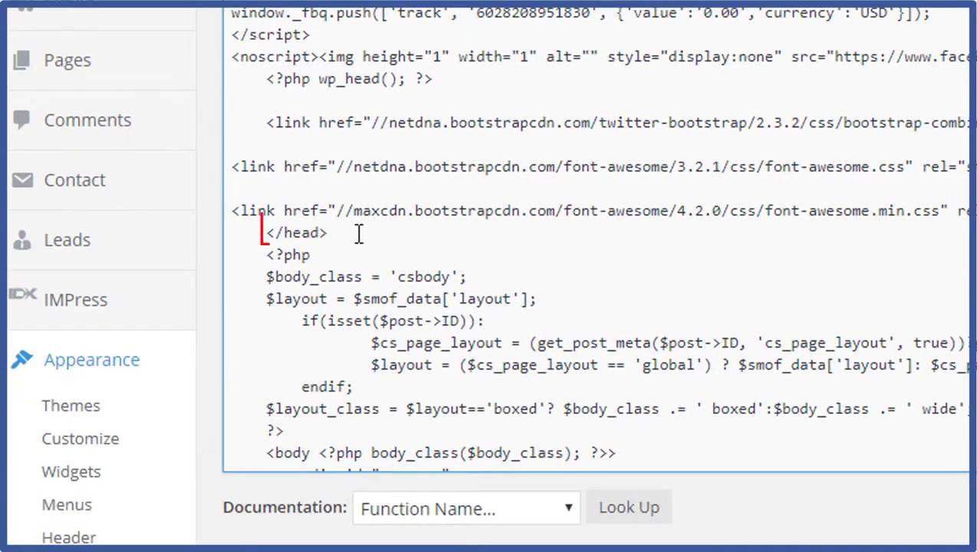
left_click_drag(328, 233, 258, 233)
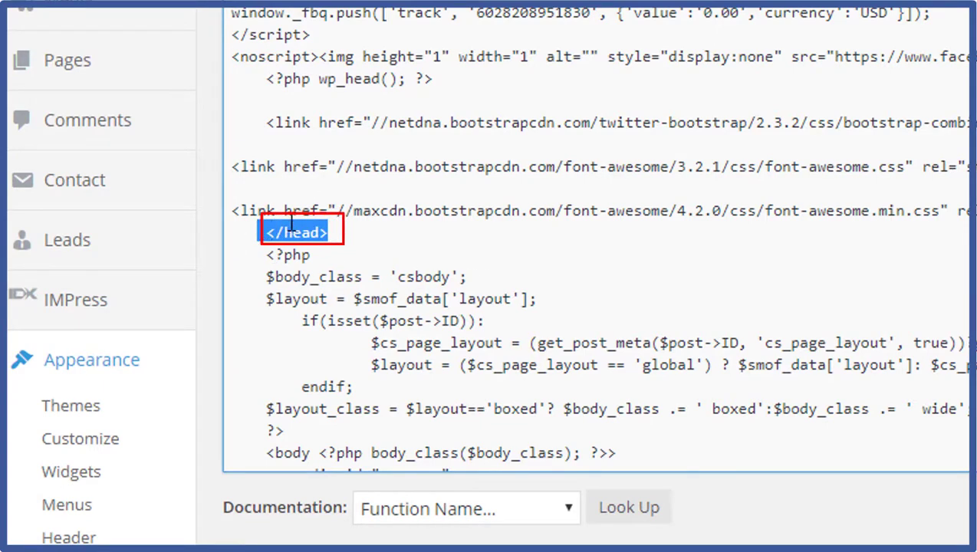
left_click(277, 233)
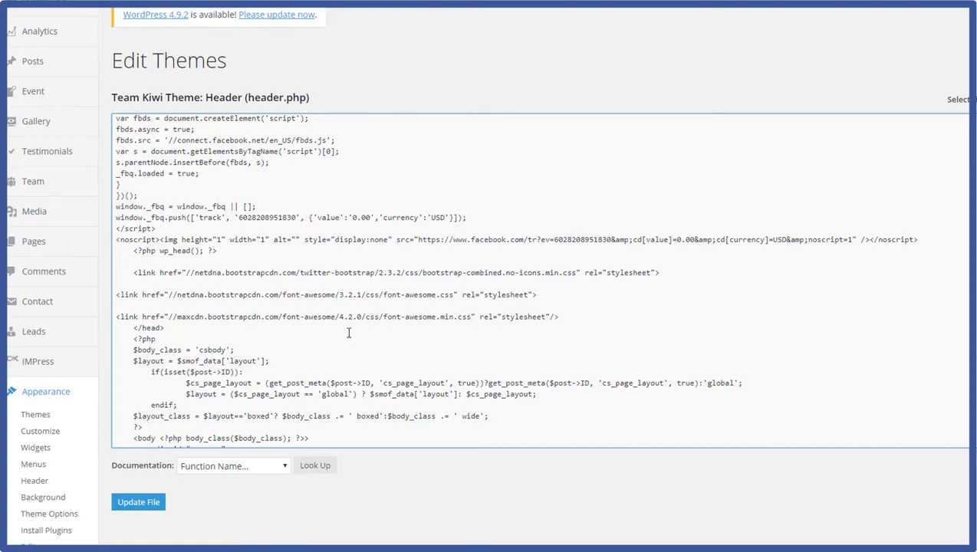
Search Add New plugins for headers and footers, then install and activate Insert Headers and Footers
scroll(348, 332, "down", 5)
mouse_move(46, 248)
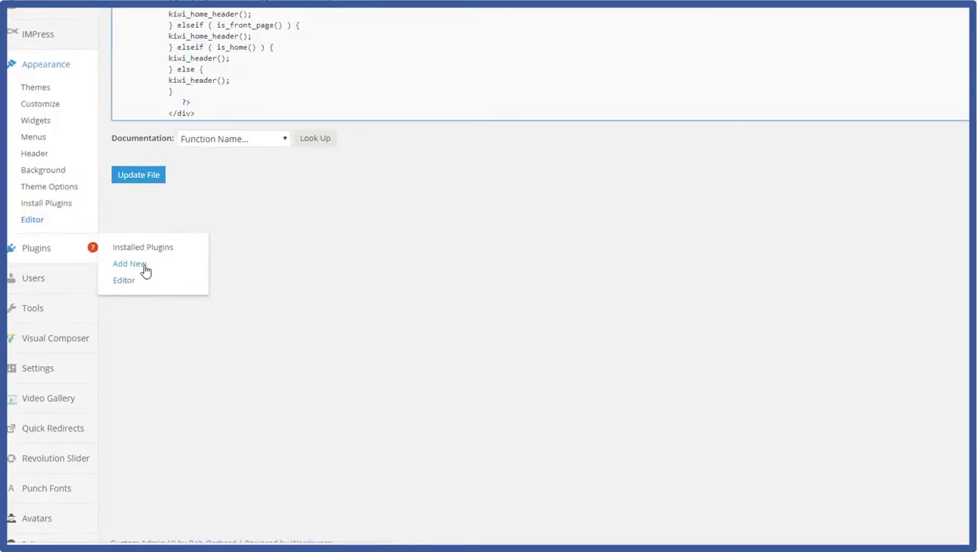
left_click(129, 263)
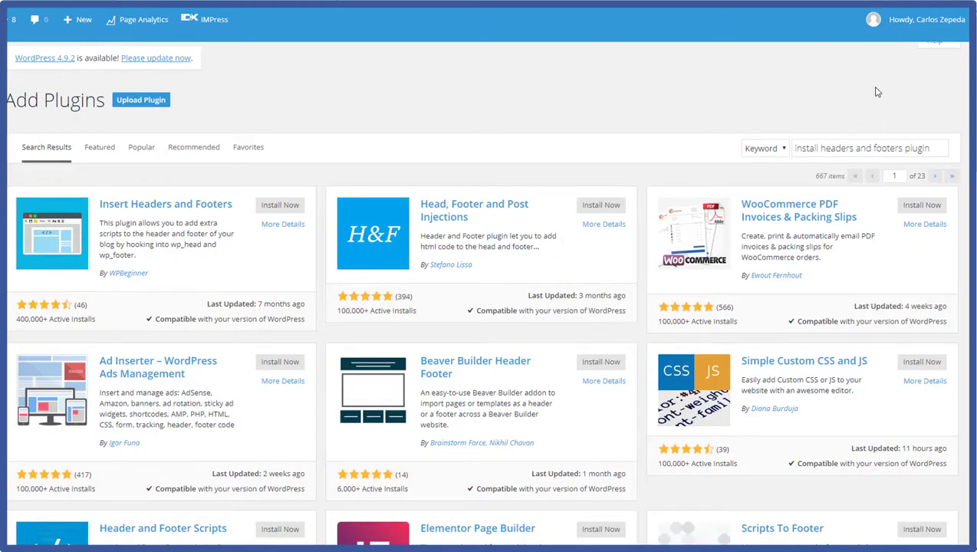
left_click(932, 148)
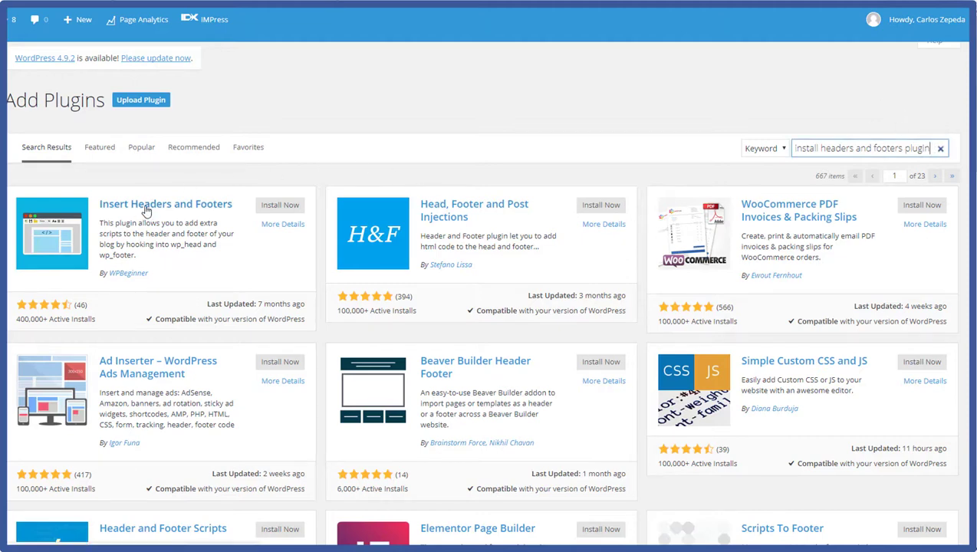
left_click(272, 209)
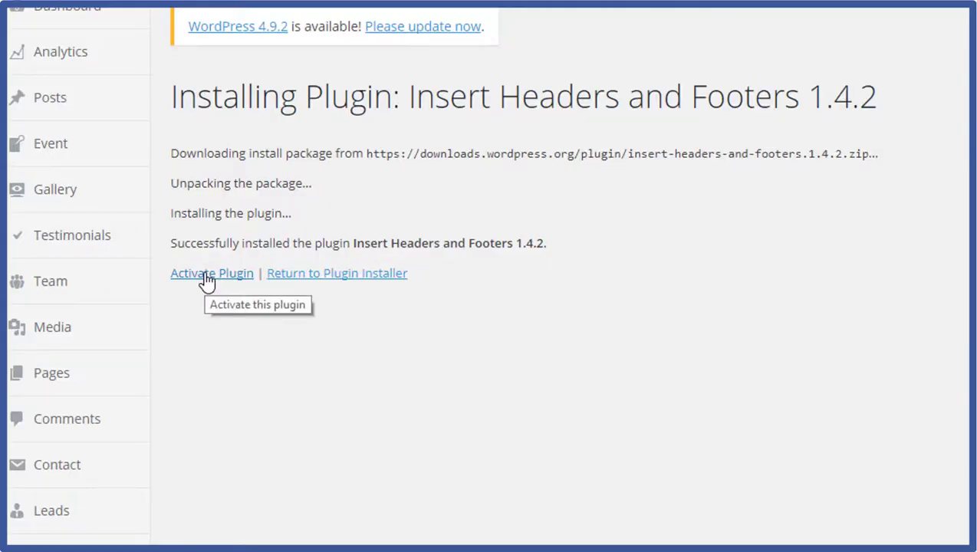
left_click(207, 275)
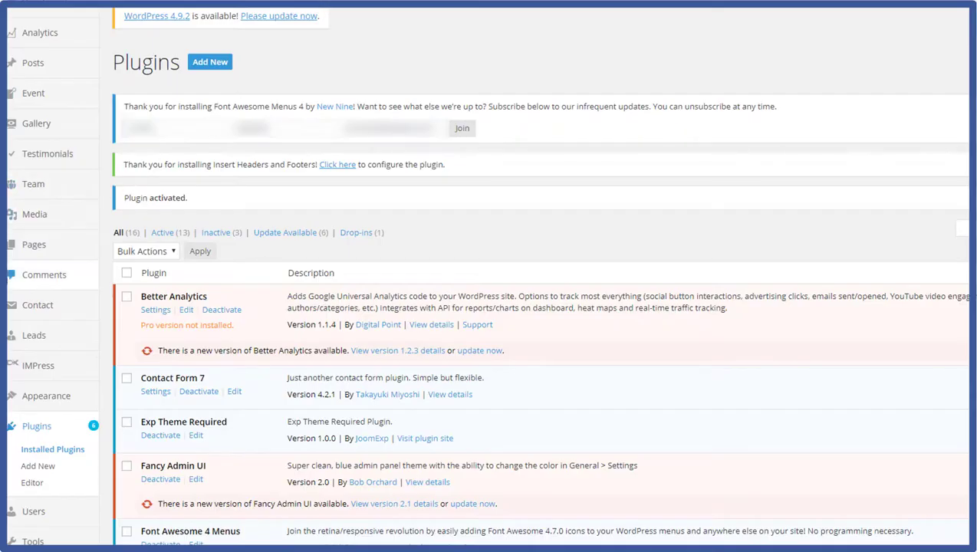
scroll(153, 384, "down", 3)
mouse_move(46, 373)
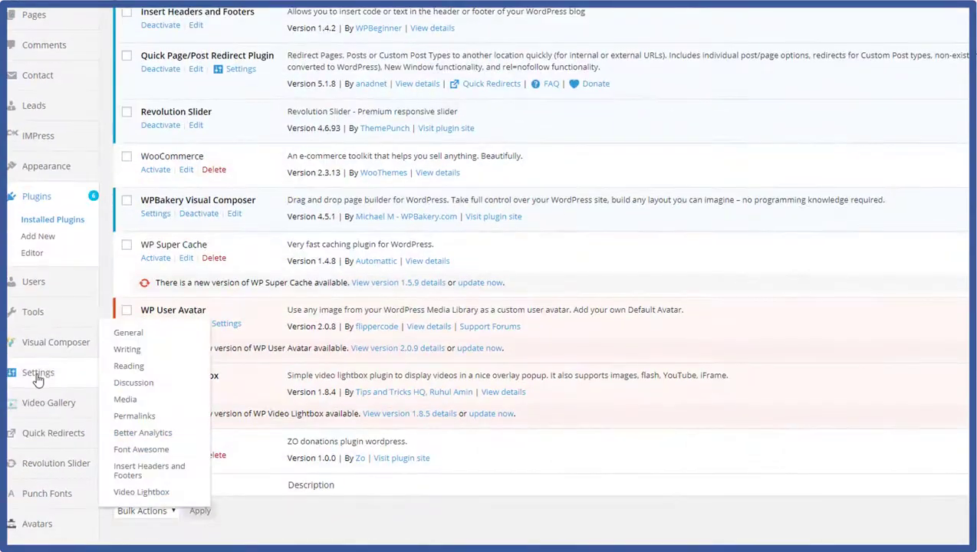
Paste the pixel base code into Scripts in Header and save the settings
left_click(158, 470)
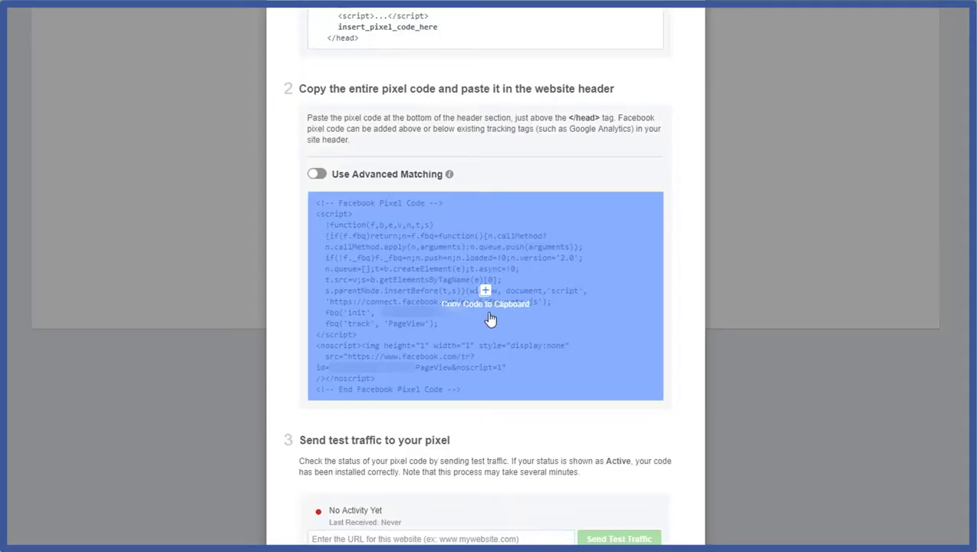
left_click(489, 319)
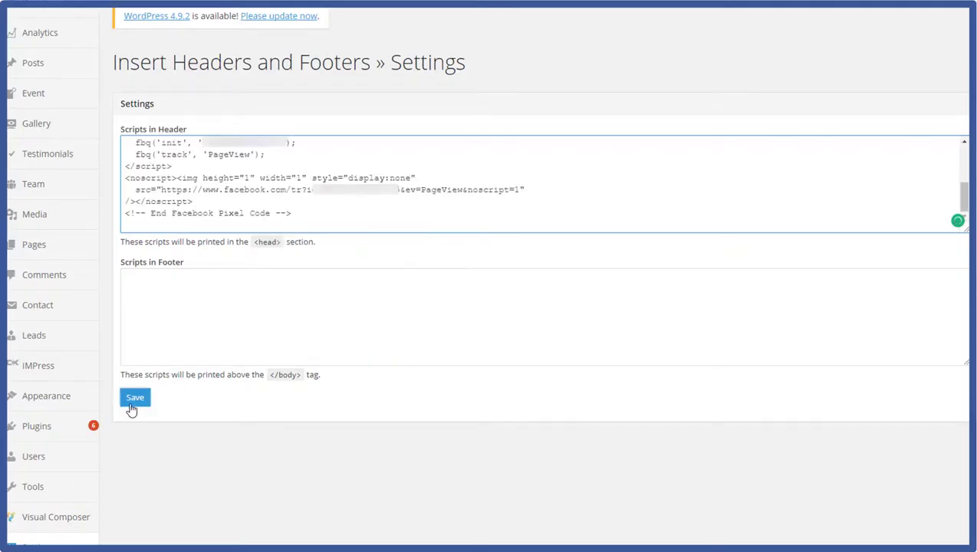
left_click(134, 398)
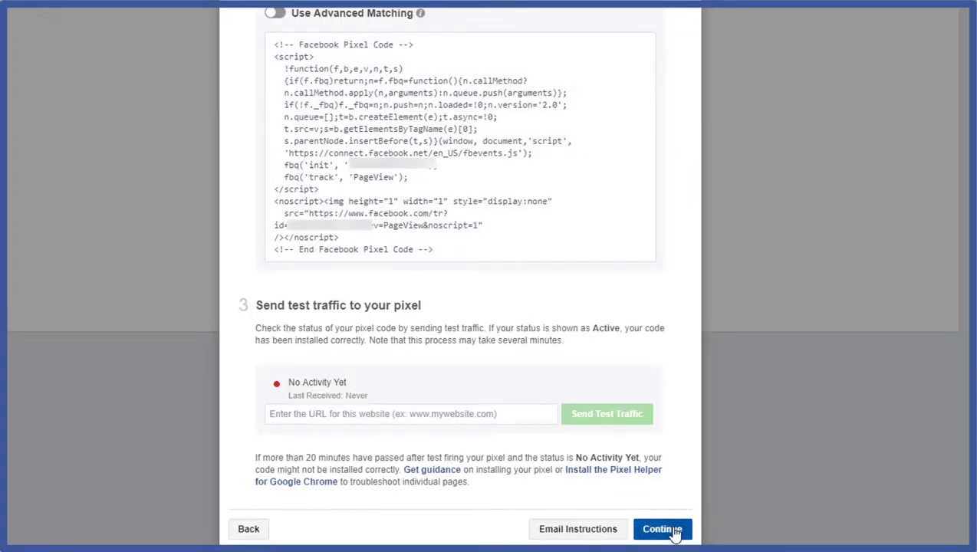
Continue from the Install Pixel Code dialog to the Add your events step
left_click(661, 529)
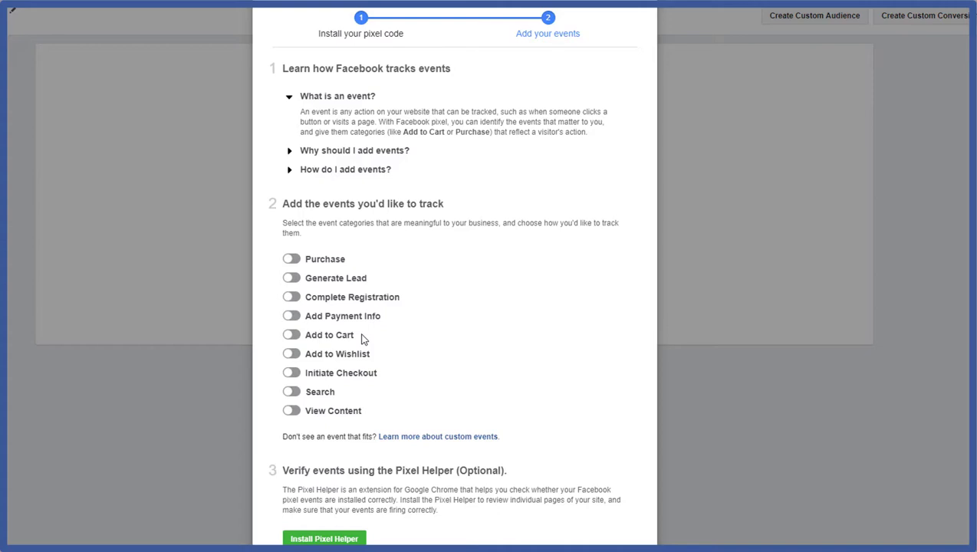
Turn on the Purchase event, review its event code, and finish the pixel setup
scroll(431, 196, "down", 1)
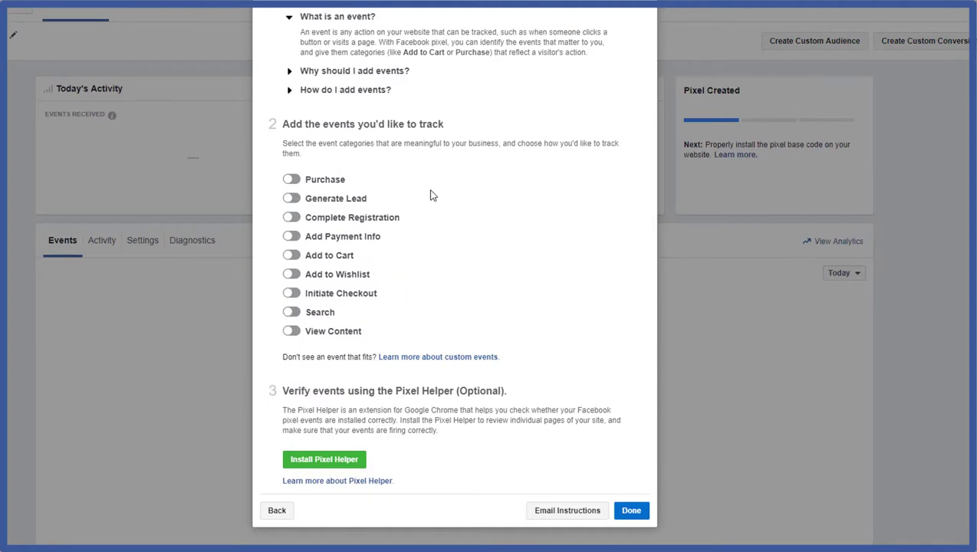
left_click(295, 183)
scroll(502, 381, "down", 3)
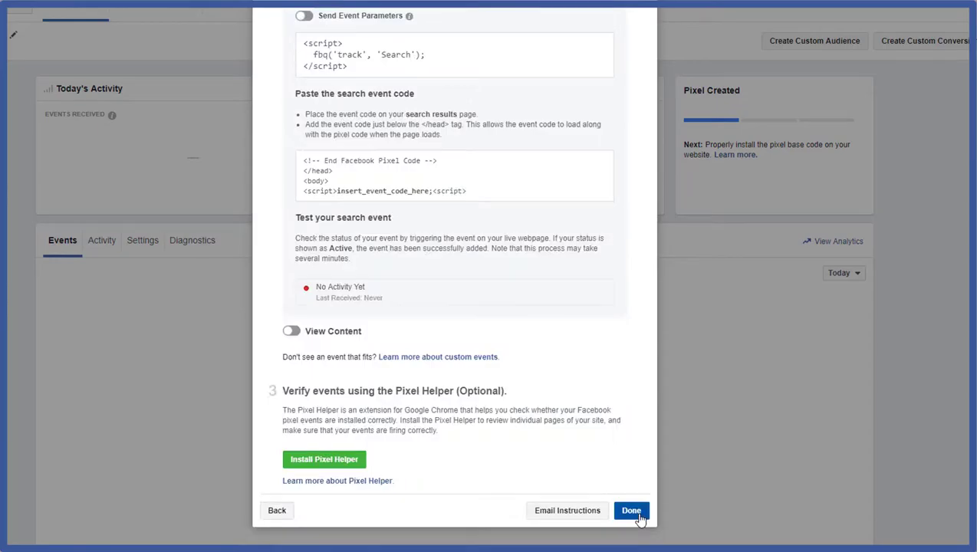
left_click(631, 507)
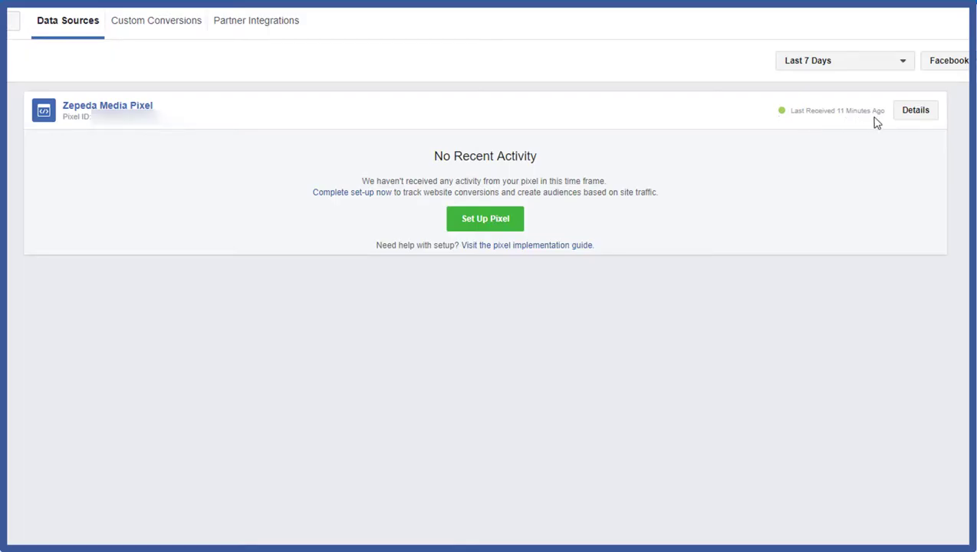